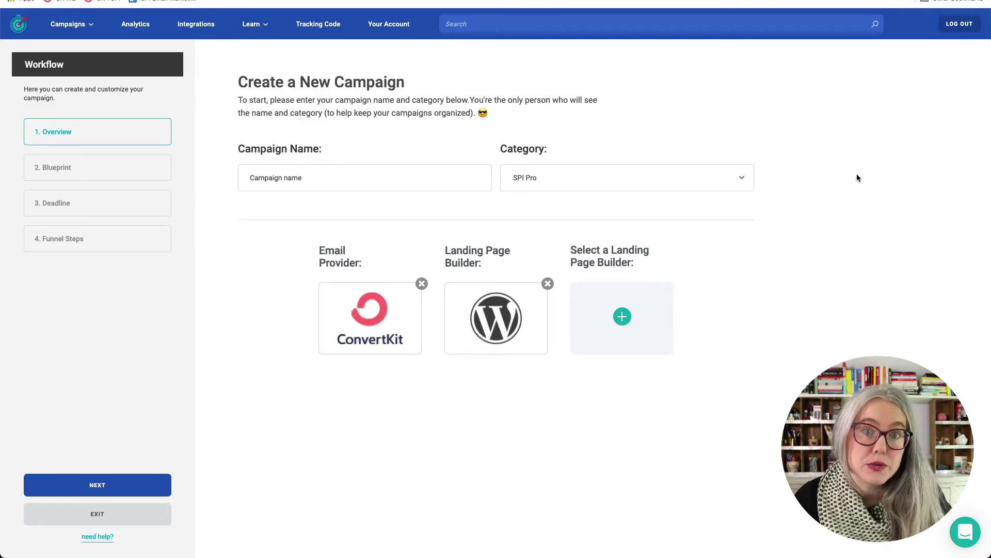
Step: Name the campaign "2021-06-01 A to Z Webinars Teachable Creators Guild" and assign it to the A to Z Webinars category
text(2021-06-01 A to Z Webinars Teachable Creators Guild)
click(559, 180)
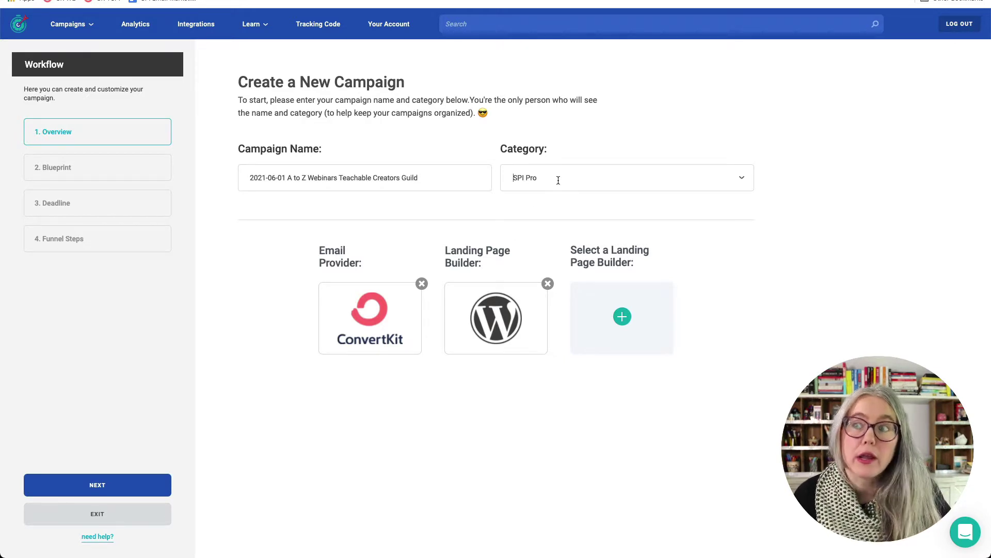
click(558, 180)
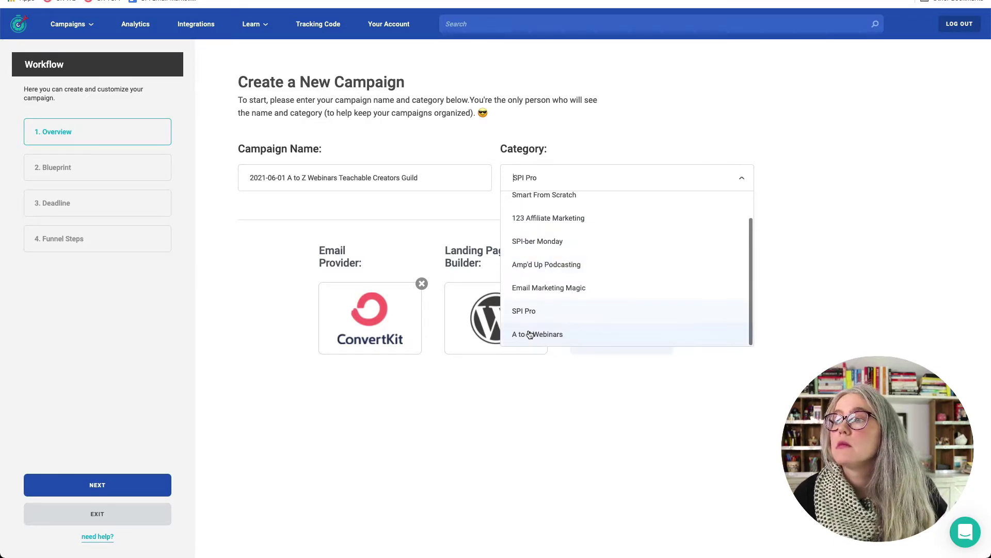
click(529, 335)
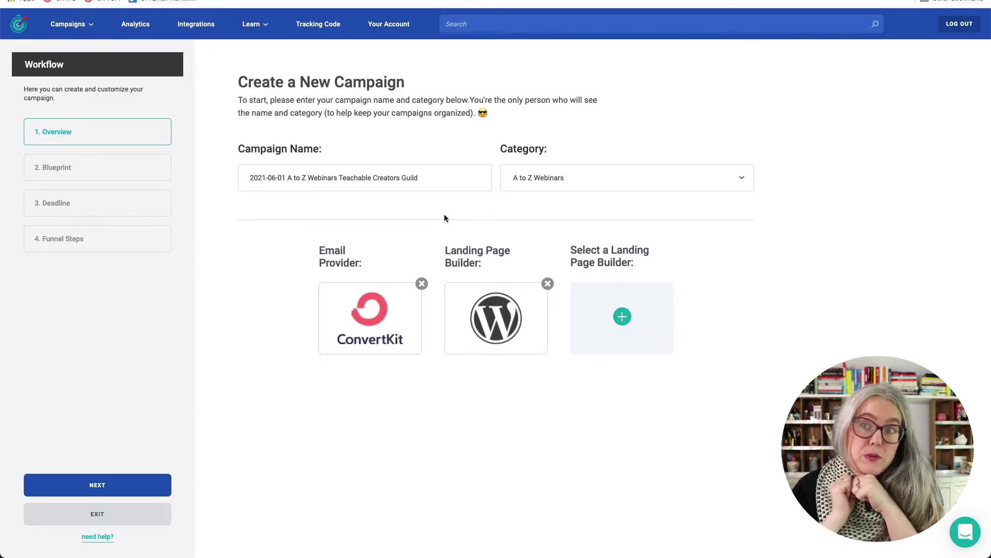
Step: Replace WordPress with Teachable as the campaign's landing page builder and continue to the blueprint selection
click(548, 282)
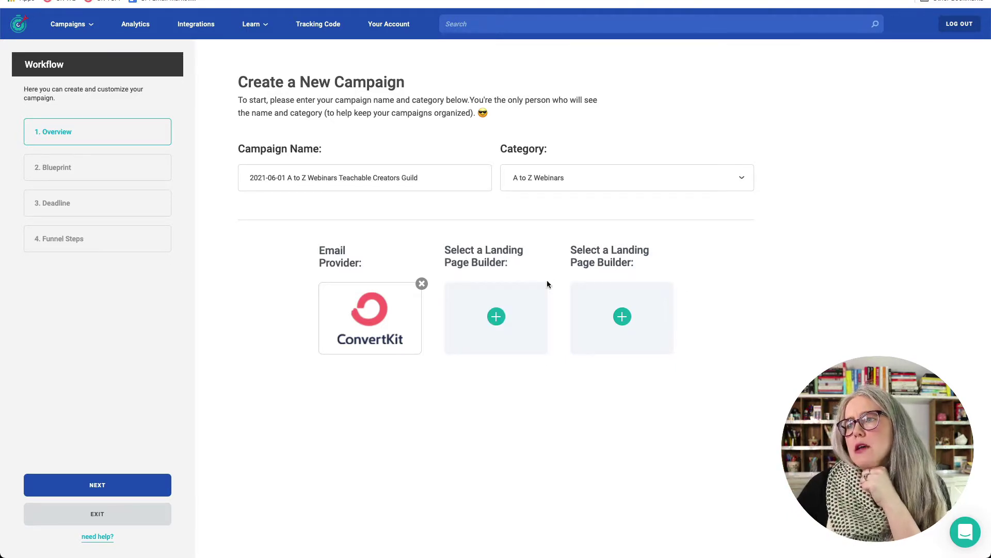
click(495, 315)
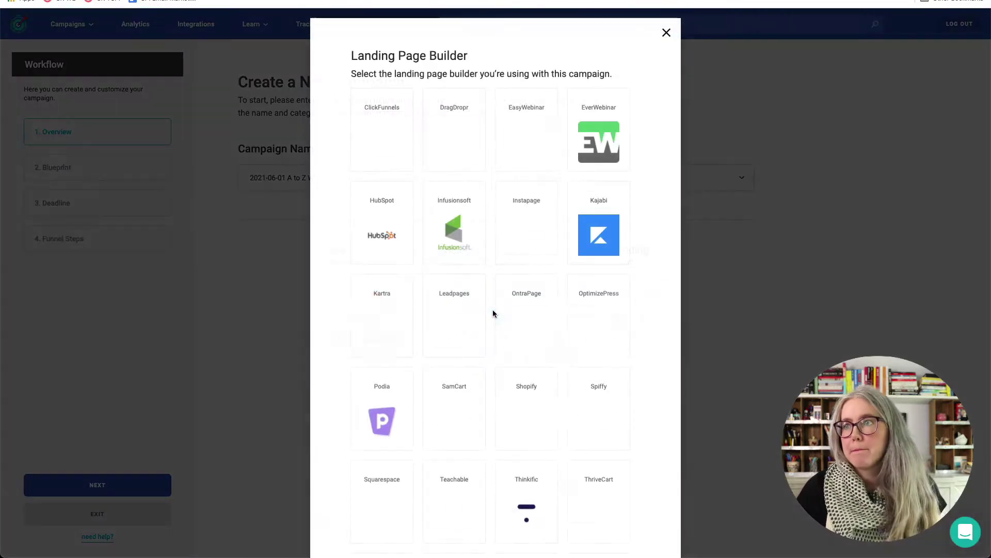
scroll(457, 402, down, 2)
click(456, 401)
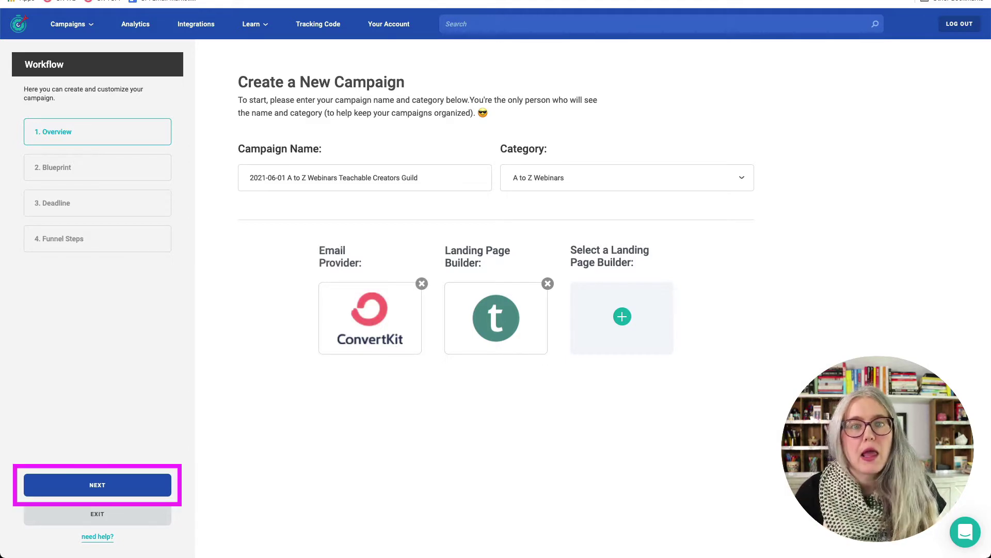
click(124, 488)
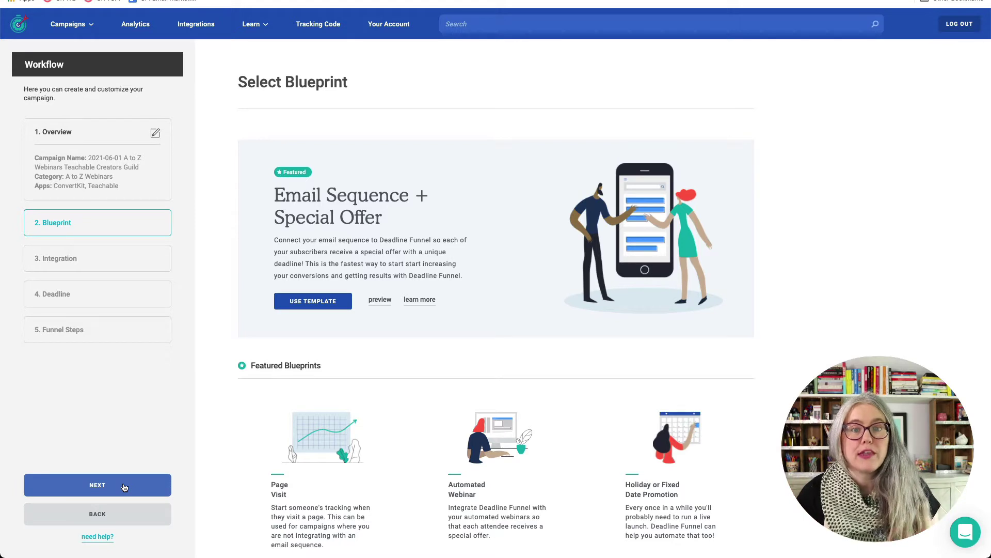
Step: Finish creating the campaign as a Holiday or Fixed Date Promotion ending June 7, 2021 at 11:59 pm Pacific Time, with its page and redirect URLs
scroll(408, 475, down, 6)
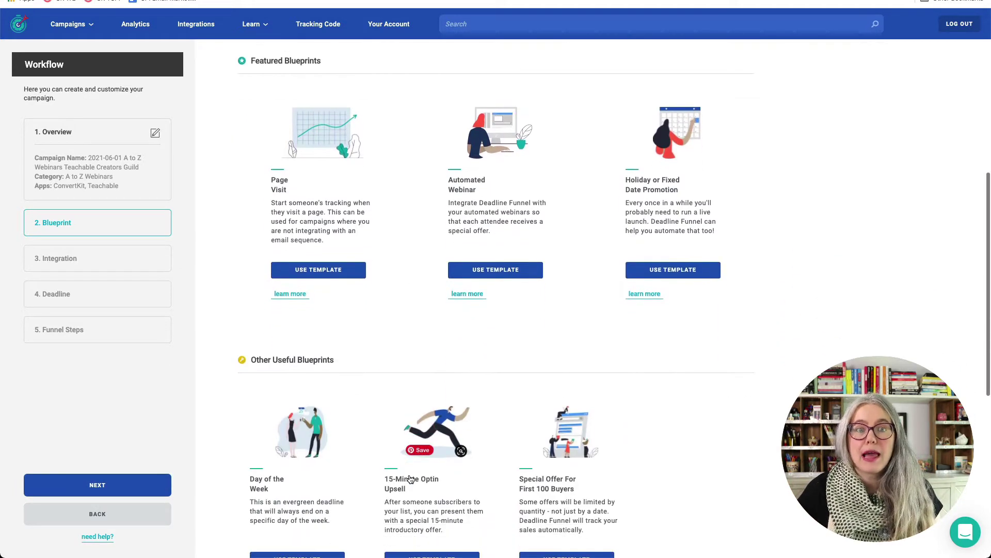
scroll(411, 480, up, 1)
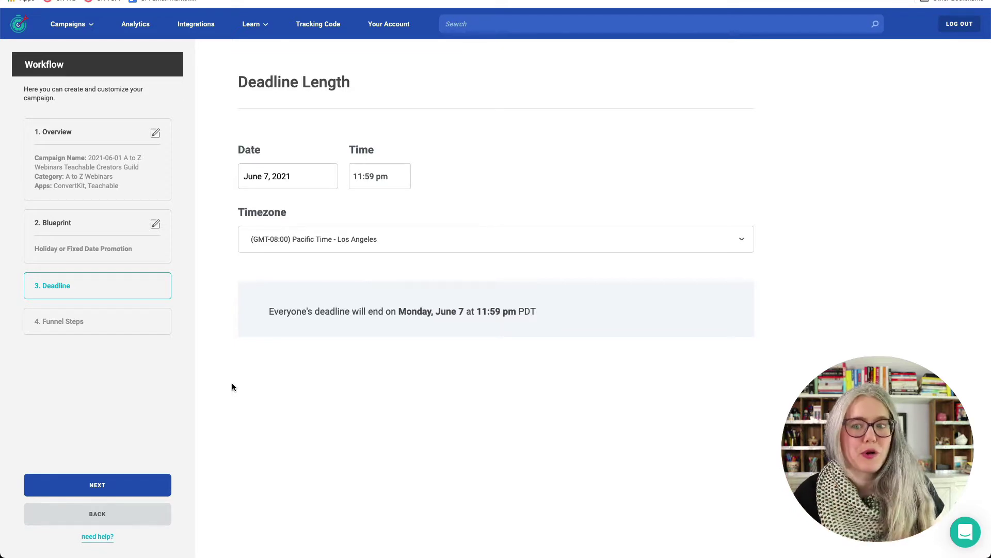
click(128, 486)
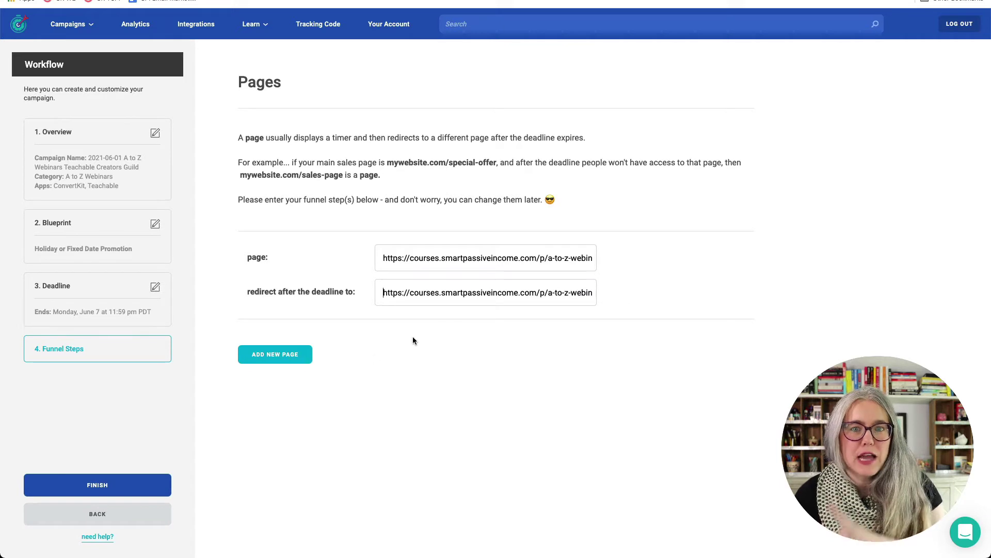
click(121, 487)
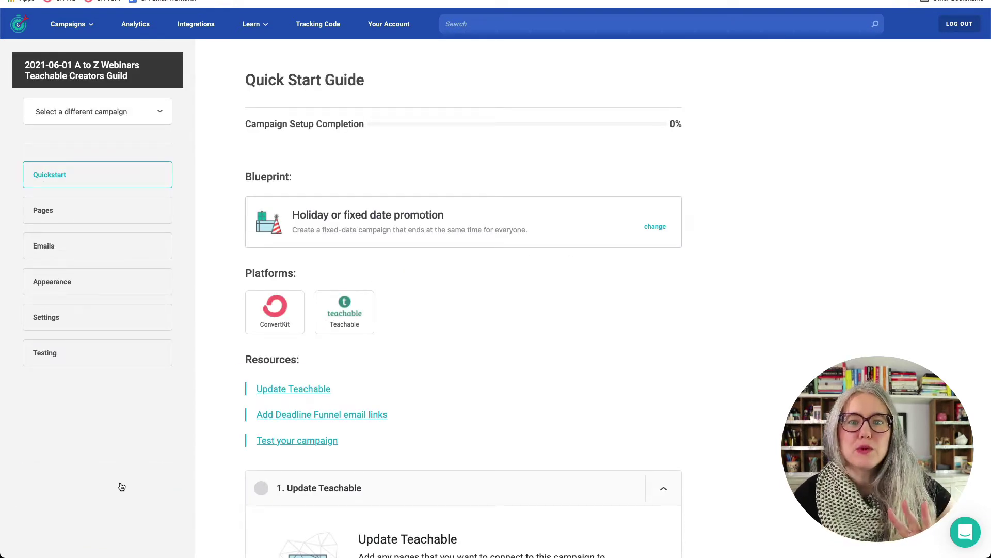
Step: Open the Teachable page setup and save the Display Floating Bar settings for the a-to-z-webinars-affiliate page
scroll(165, 499, down, 1)
scroll(166, 501, up, 1)
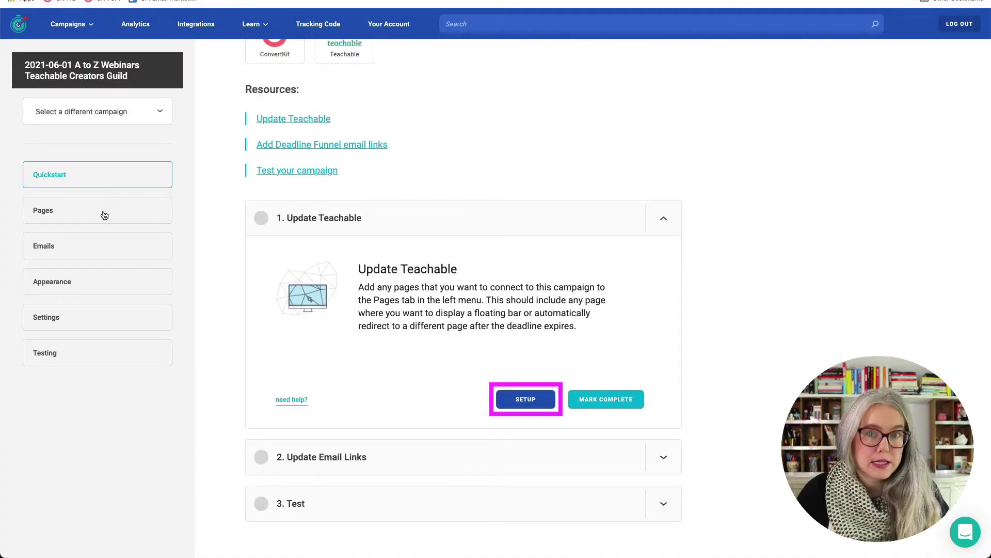
click(525, 399)
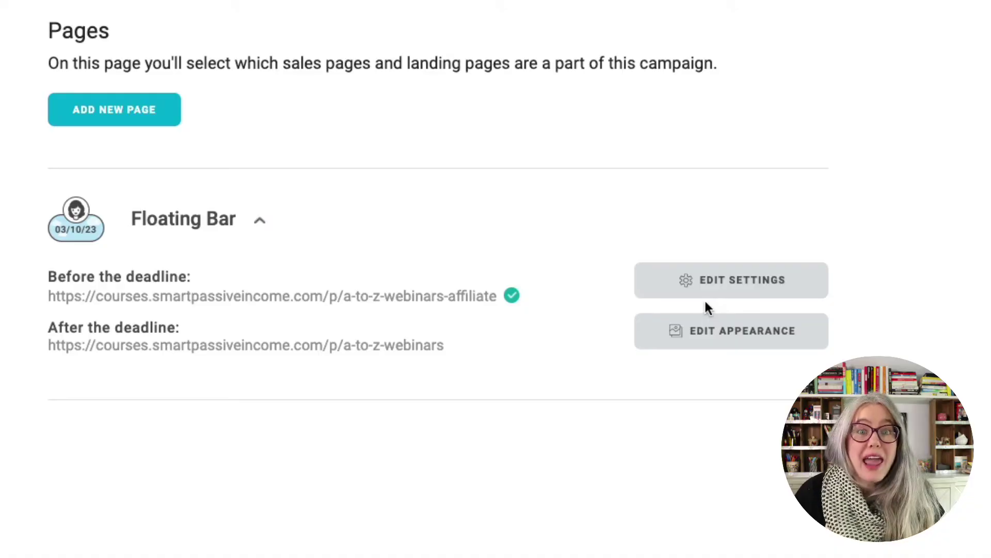
click(705, 297)
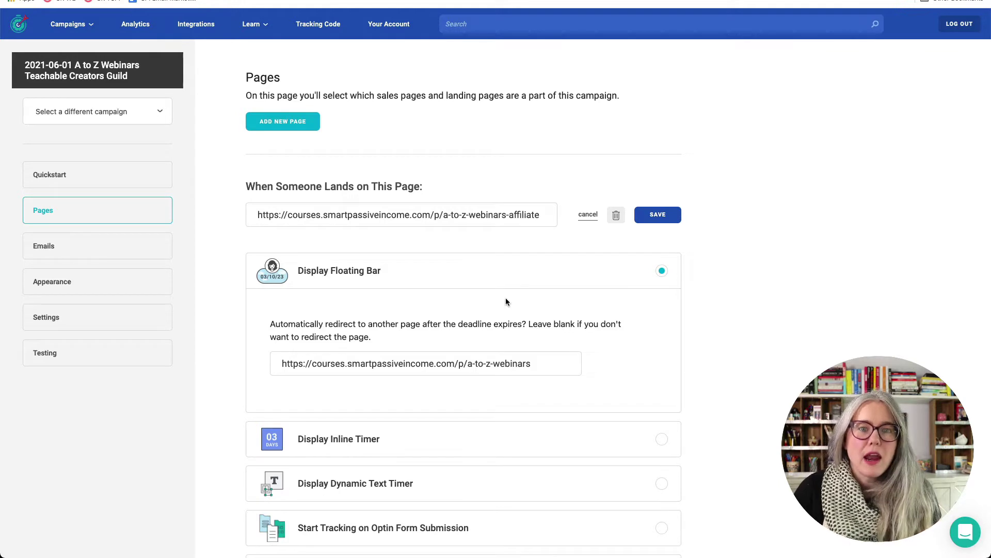
click(658, 215)
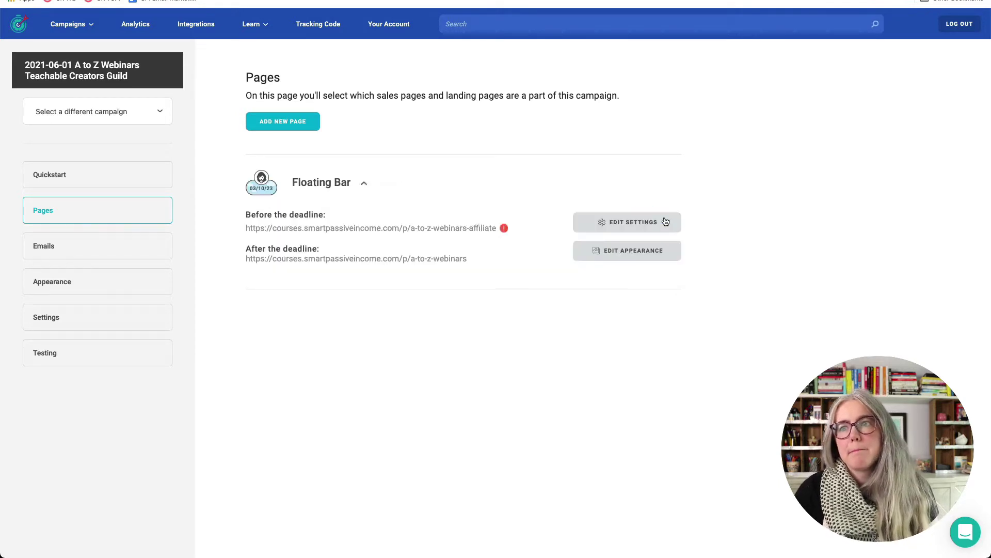
Step: Customize the floating bar's template by setting its background color to #00614A
click(609, 251)
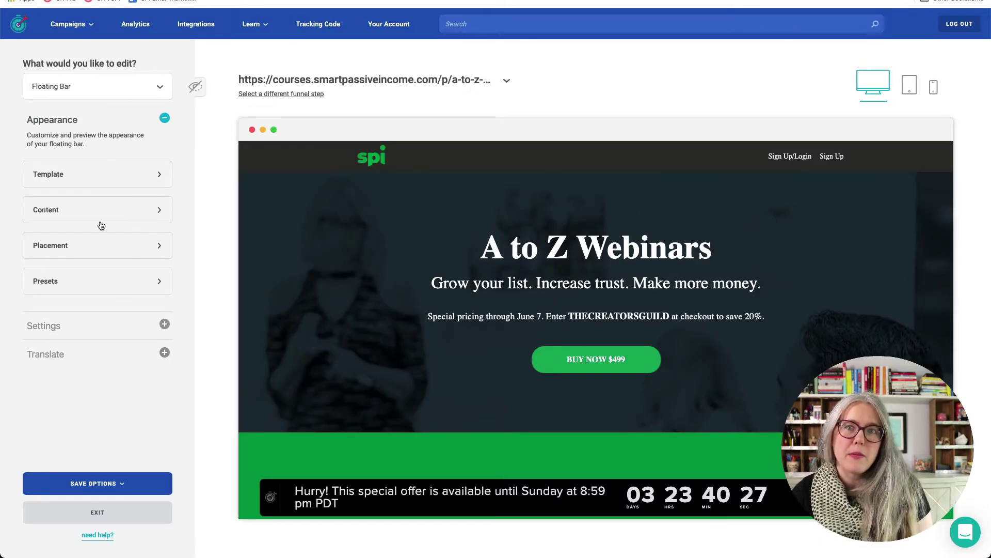
click(77, 178)
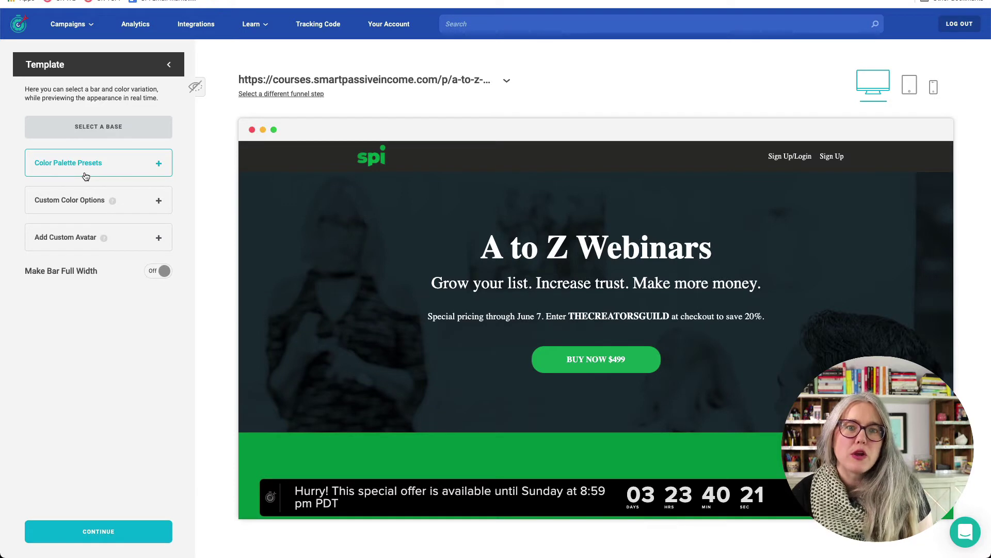
click(158, 202)
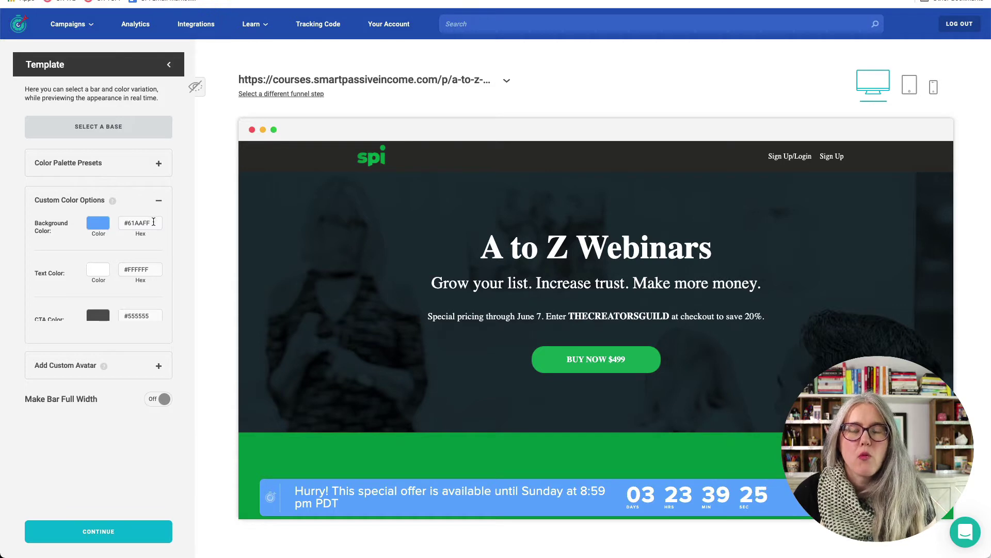
drag(151, 222, 125, 217)
text(#00614A)
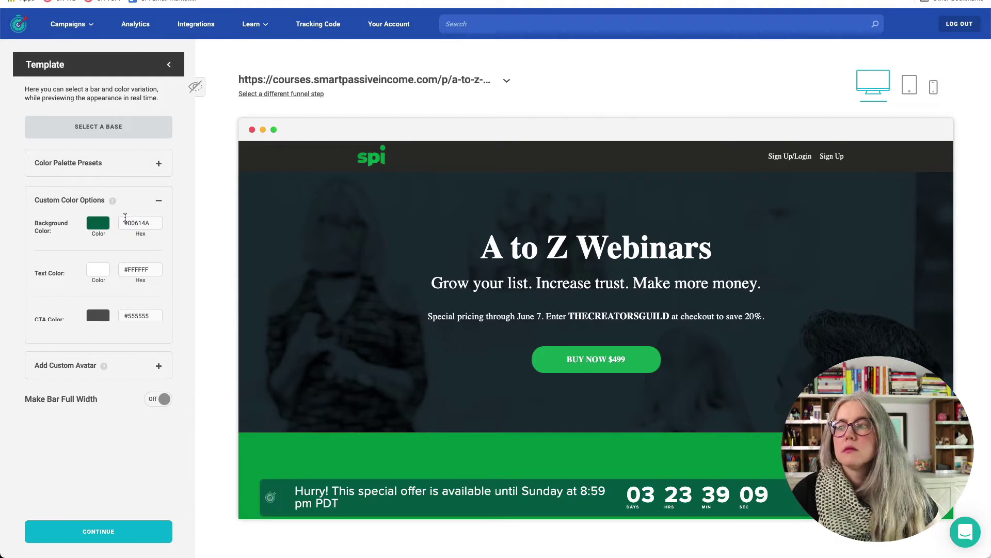
Step: Set the floating bar's CTA color to #00B854
triple_click(138, 316)
text(#008)
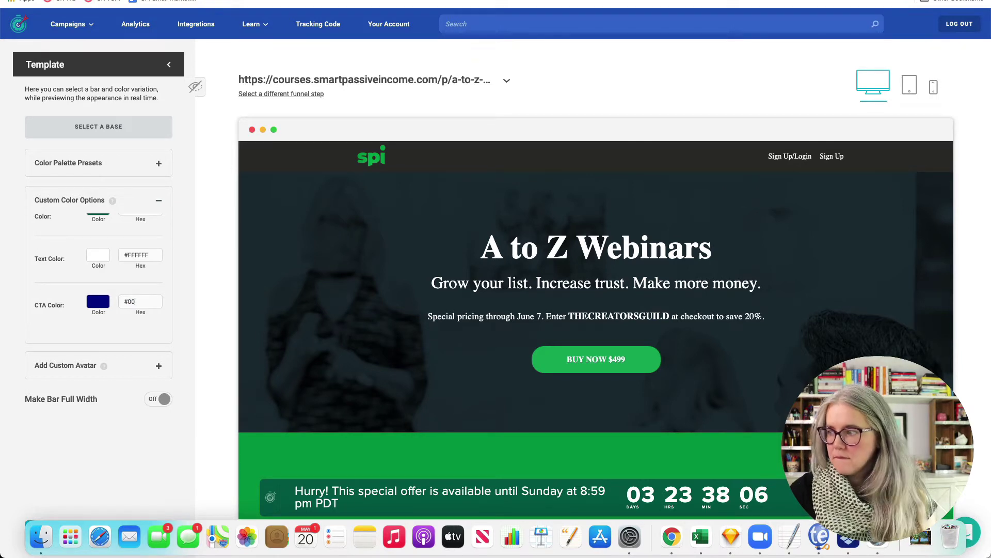
text(854)
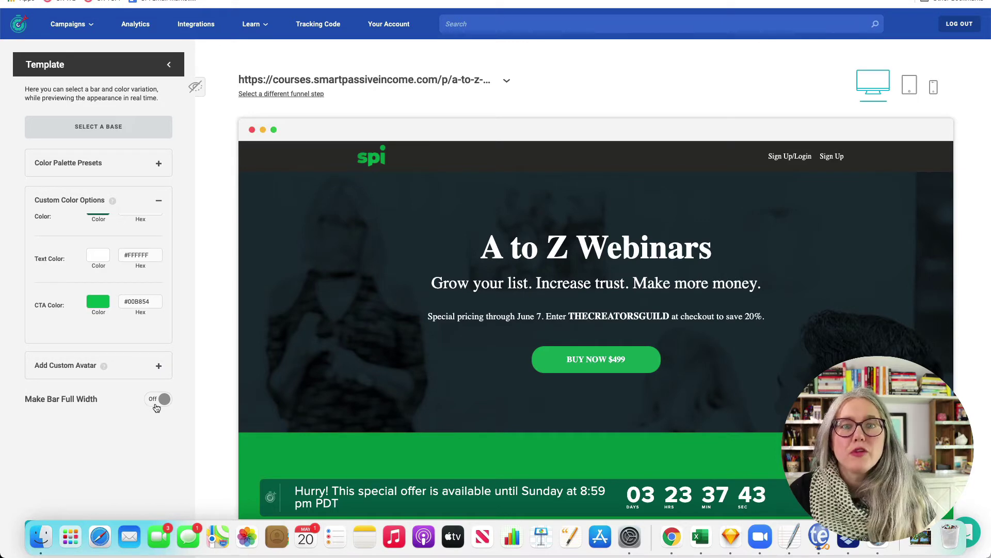
Step: Make the floating bar full width, check it along the sales page preview, and finish the template settings
click(156, 400)
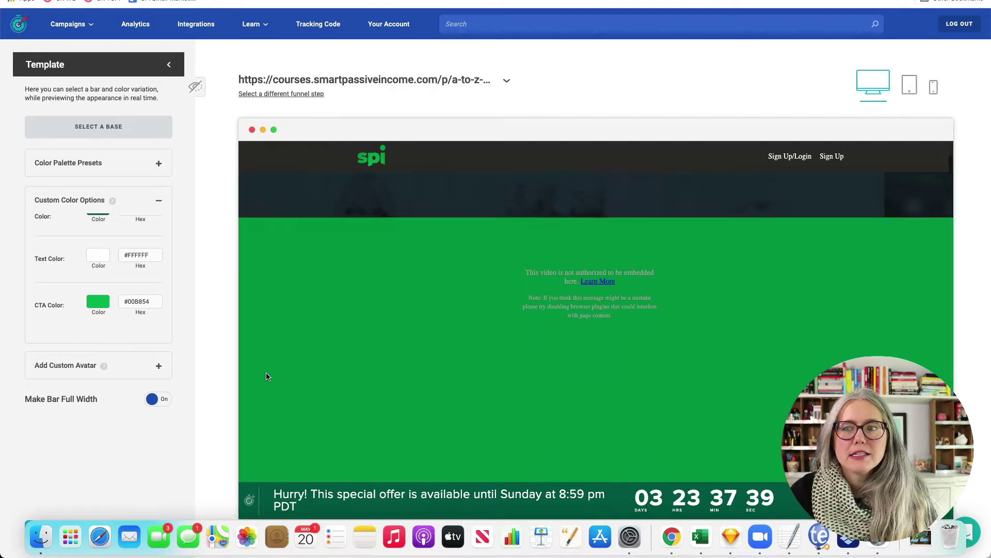
scroll(267, 377, down, 15)
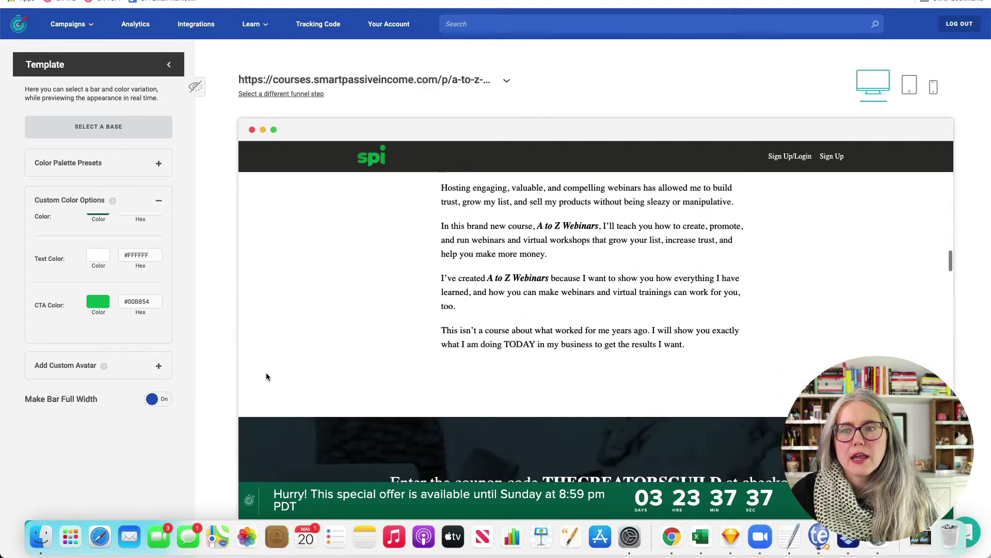
scroll(267, 377, up, 5)
scroll(266, 376, up, 10)
scroll(266, 377, down, 5)
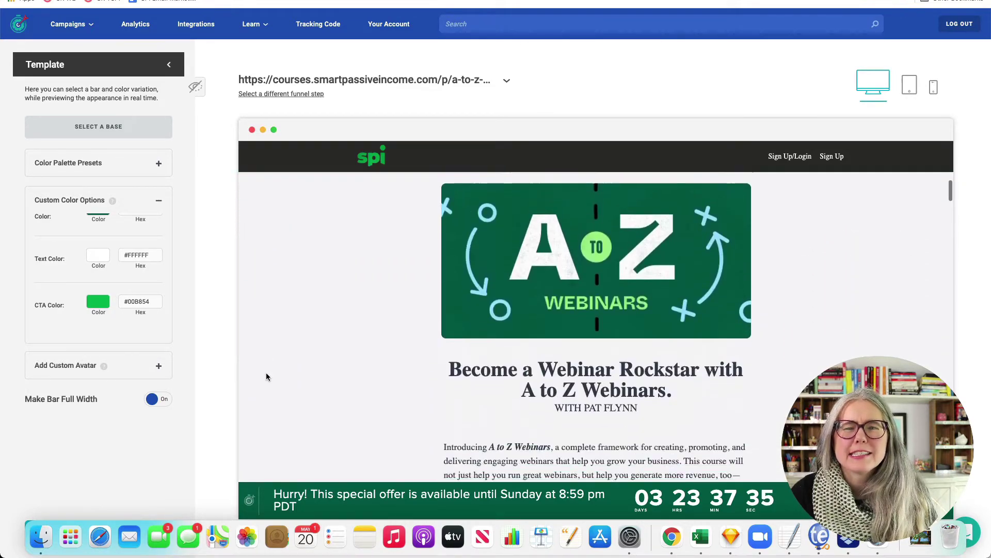
scroll(265, 376, up, 10)
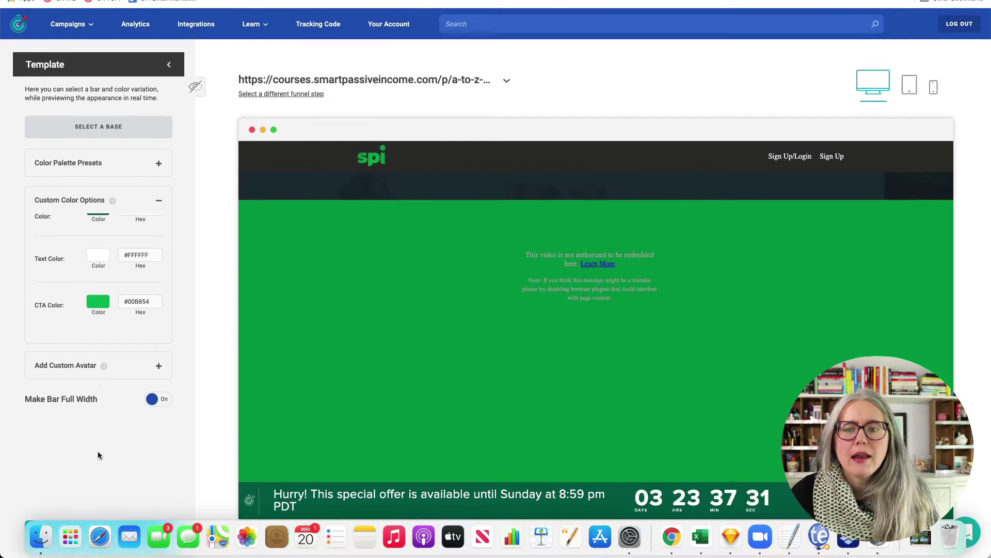
click(88, 532)
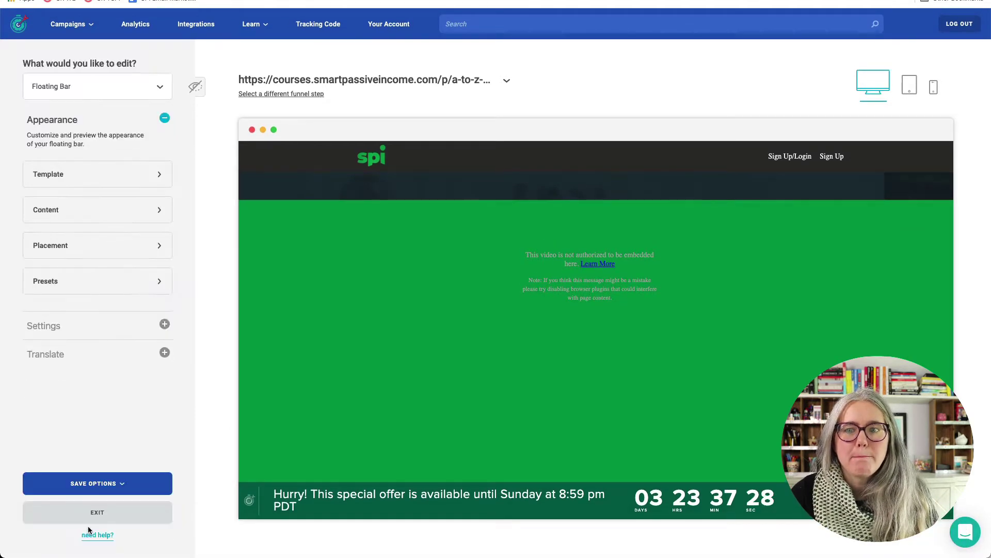
Step: Set the floating bar text to "Special pricing ends on {deadlinetext}", and replace the placeholder CTA button URL with the copied link
click(138, 208)
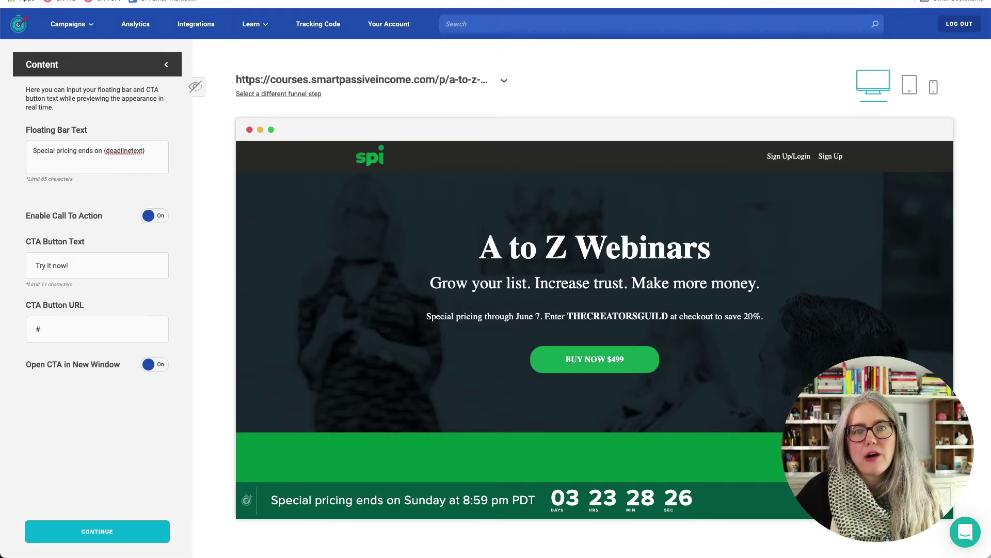
drag(533, 498, 404, 500)
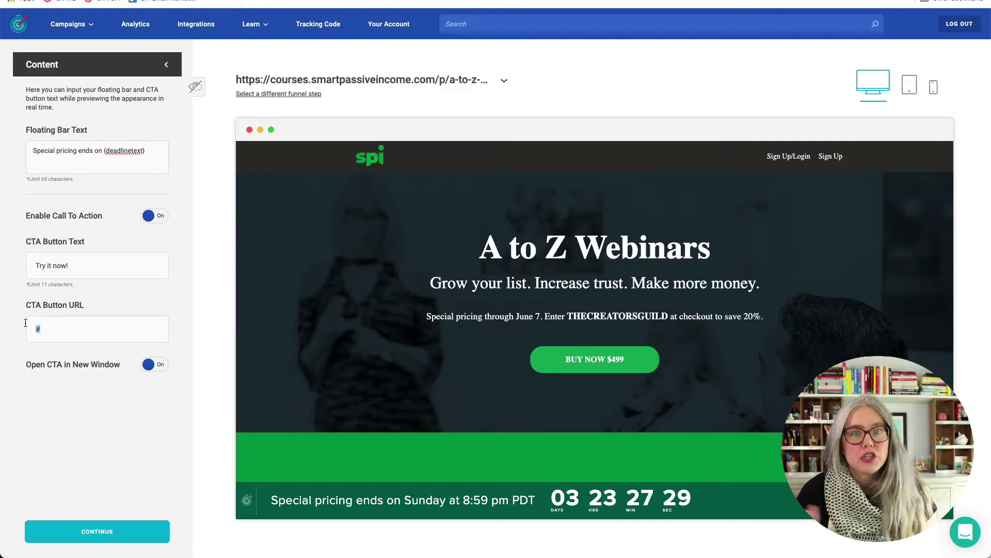
key(ctrl+v)
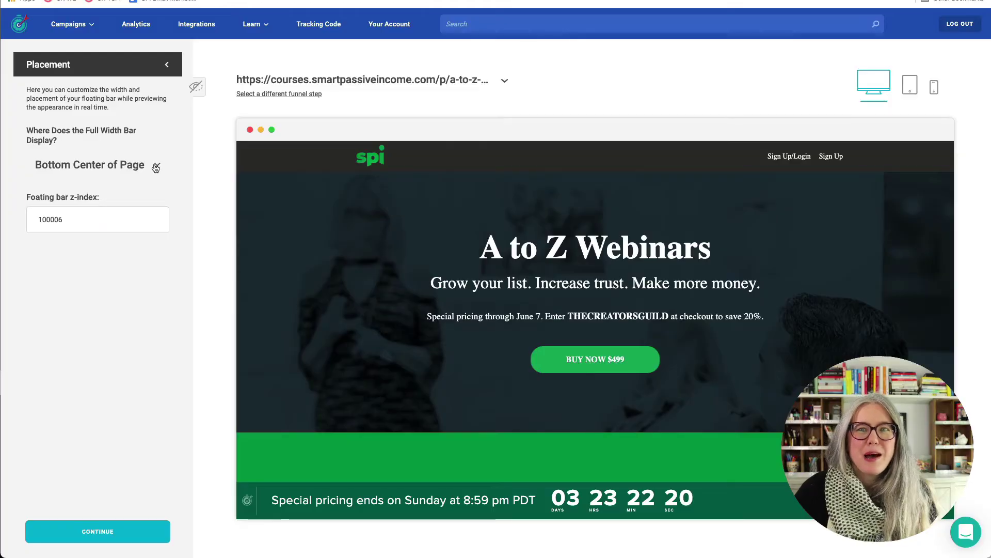
Step: Try displaying the full-width bar at Top Center of Page, and return it to Bottom Center of Page
click(155, 166)
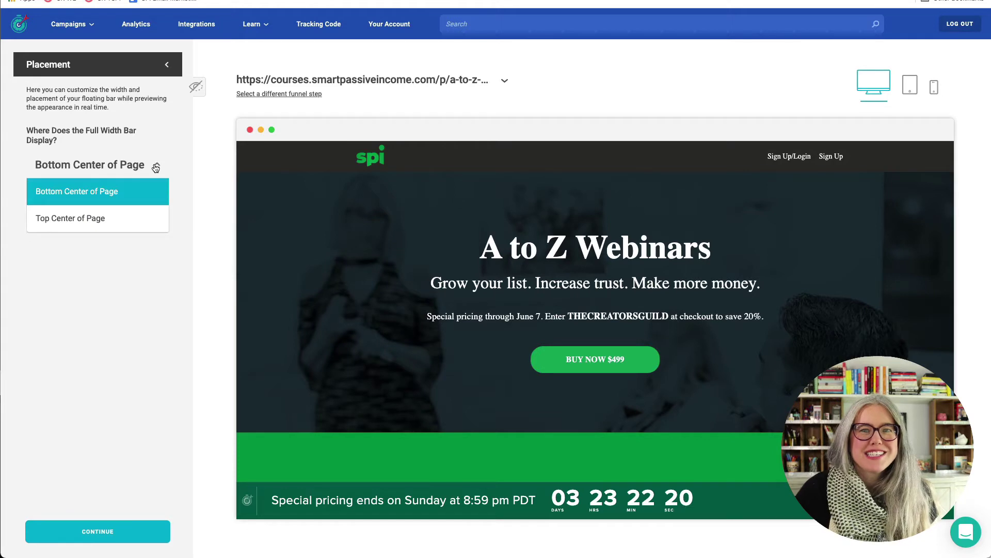
click(120, 220)
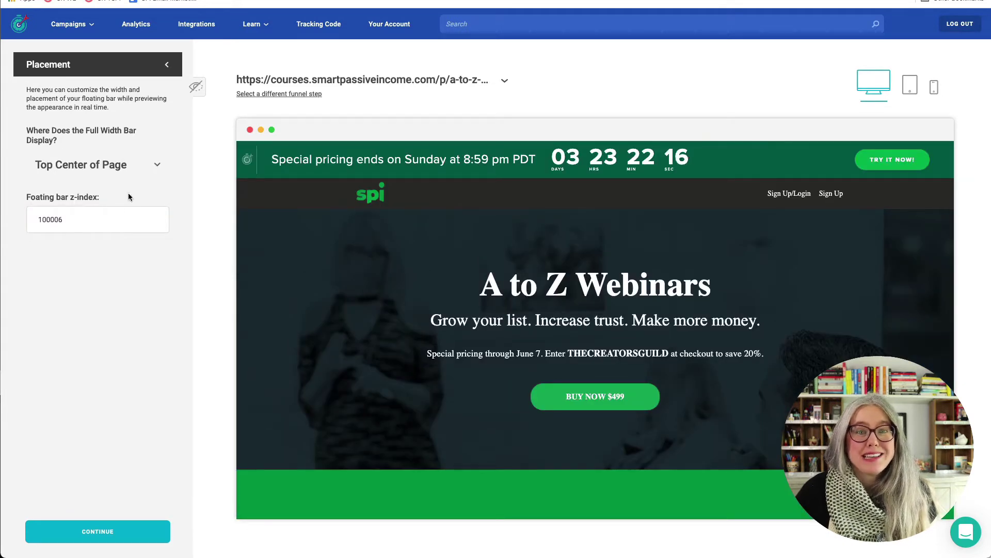
click(154, 169)
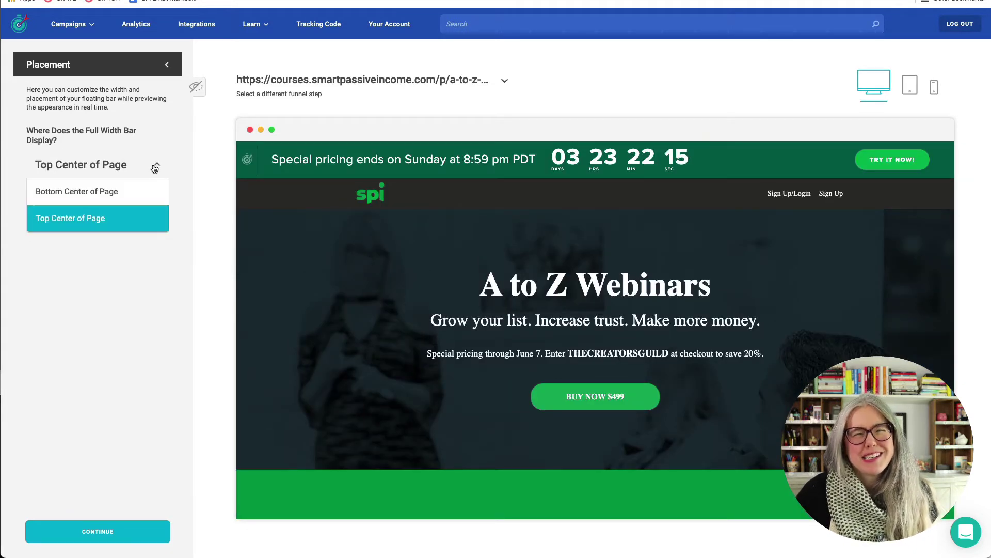
click(130, 196)
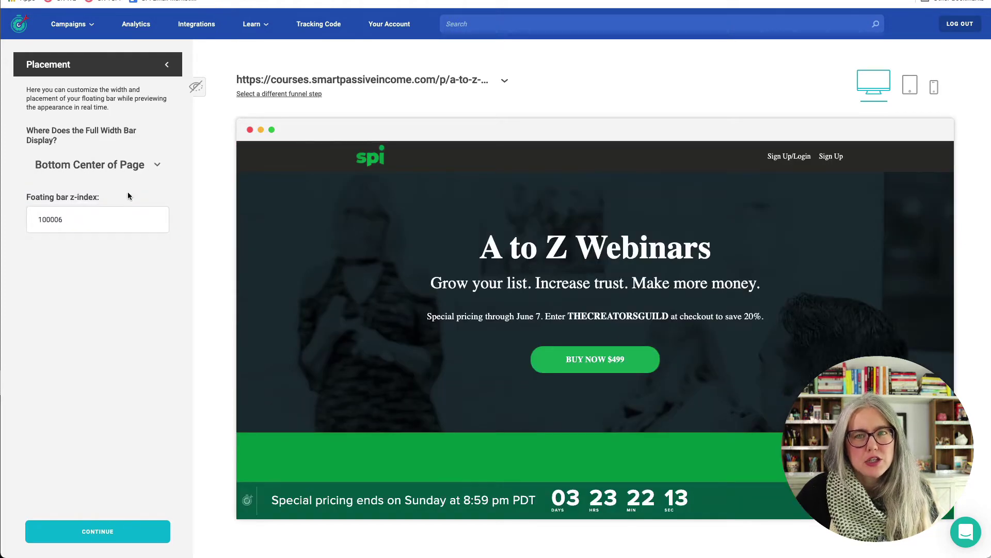
Step: Finish the placement settings and save the current floating bar appearance as a new preset named "A to Z Webinars"
click(96, 532)
click(91, 287)
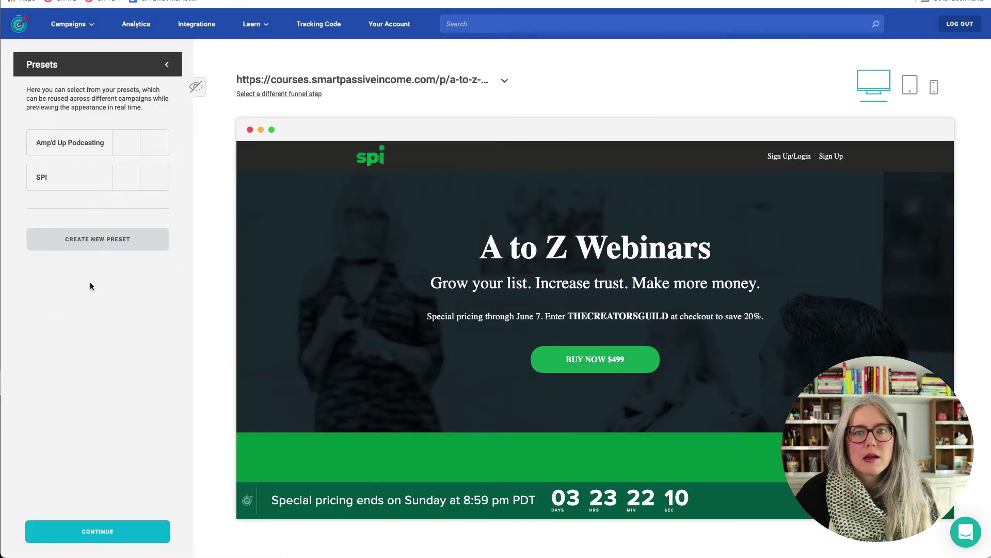
click(81, 246)
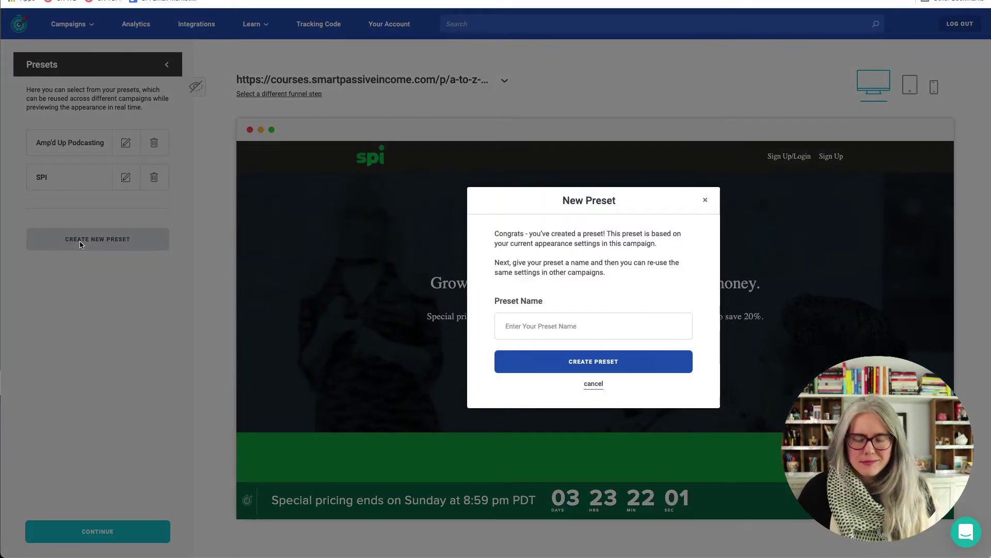
text(A to Z)
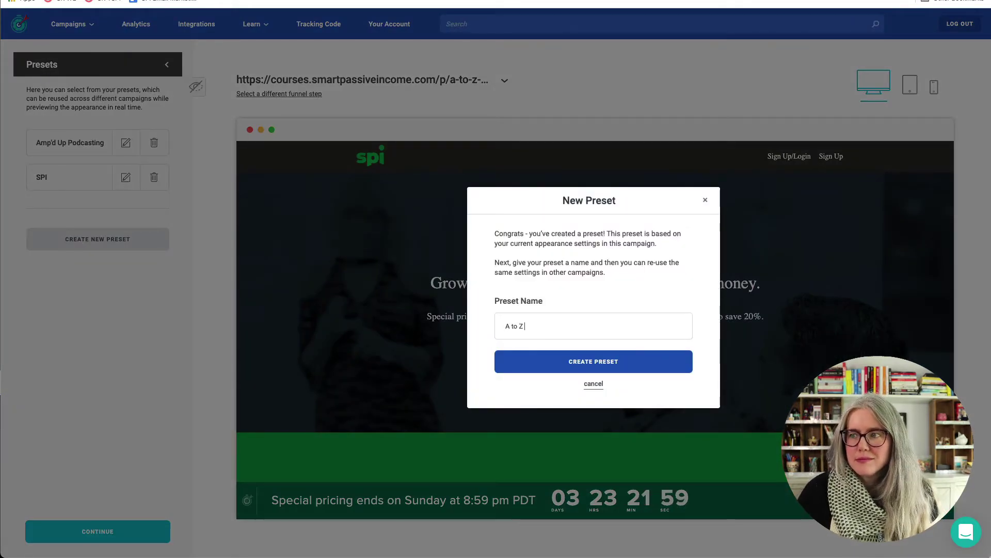
text( Webinars)
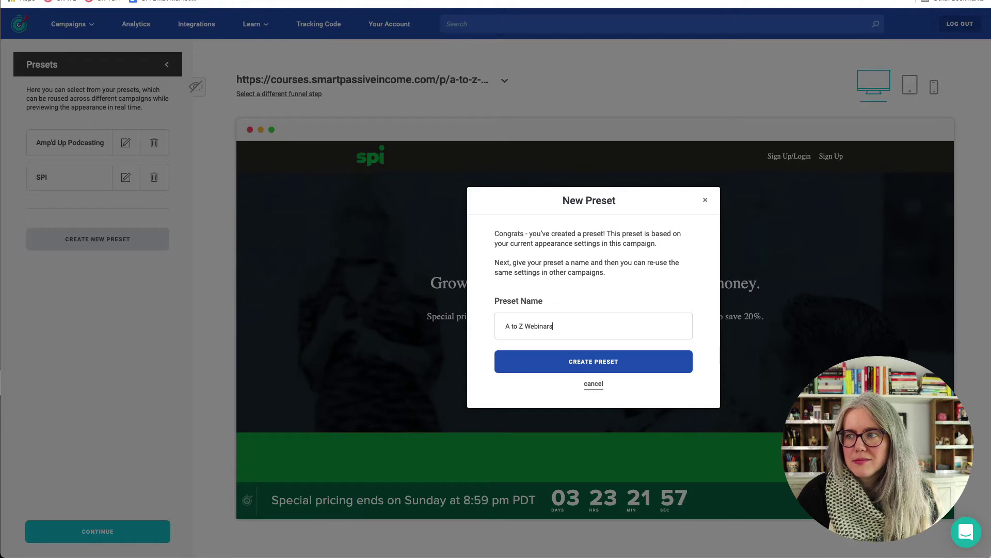
click(607, 366)
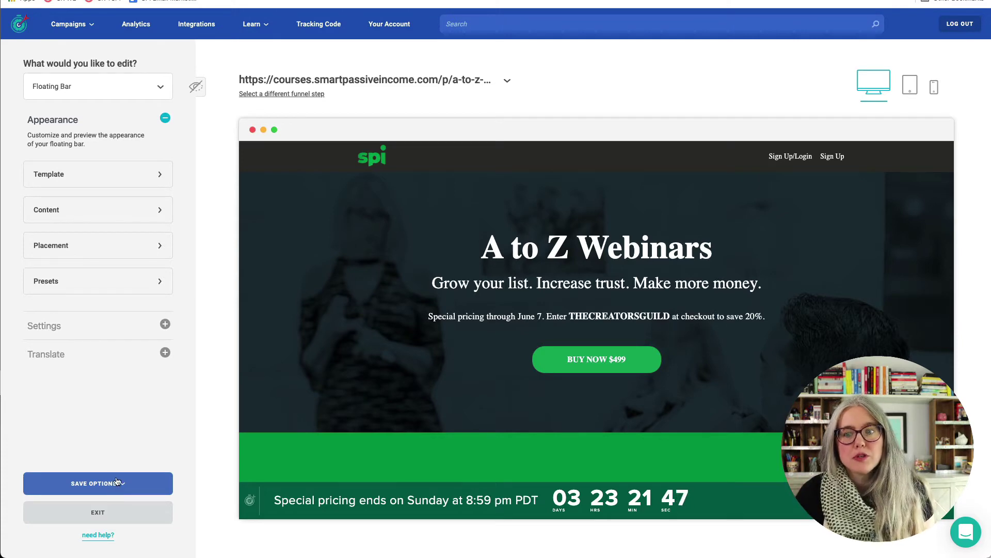
Step: Save the floating bar settings to all pages of the campaign, confirm applying them to every funnel step, and exit the appearance editor
click(113, 491)
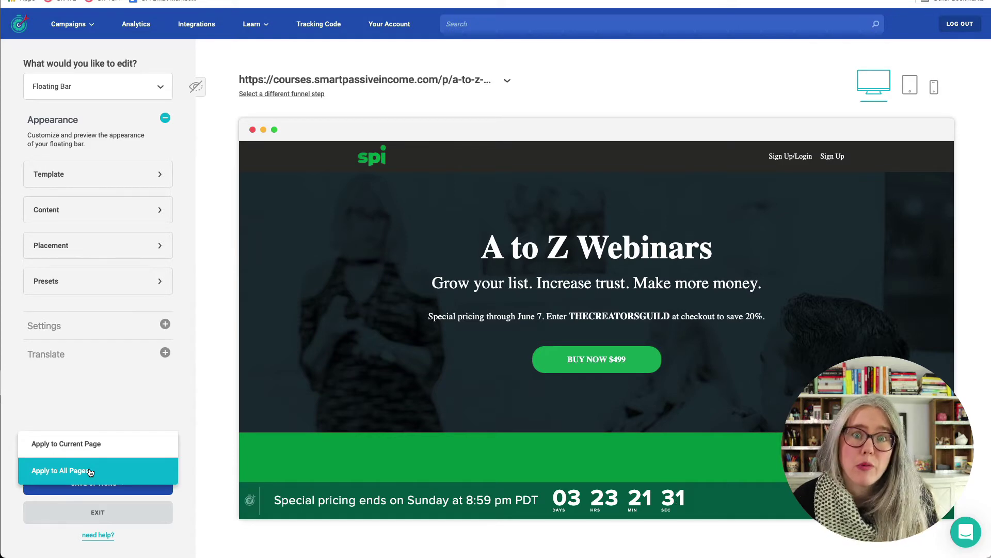
click(89, 471)
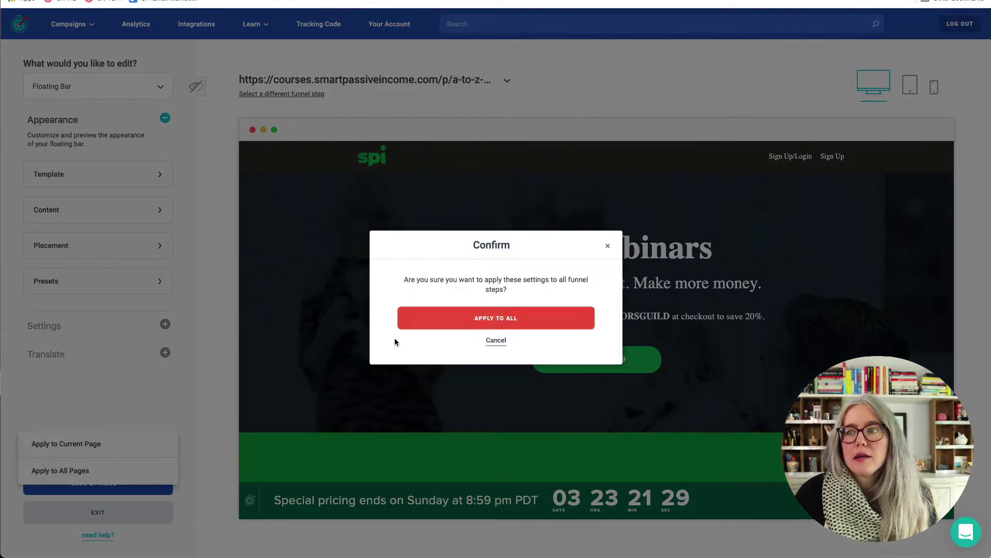
click(439, 319)
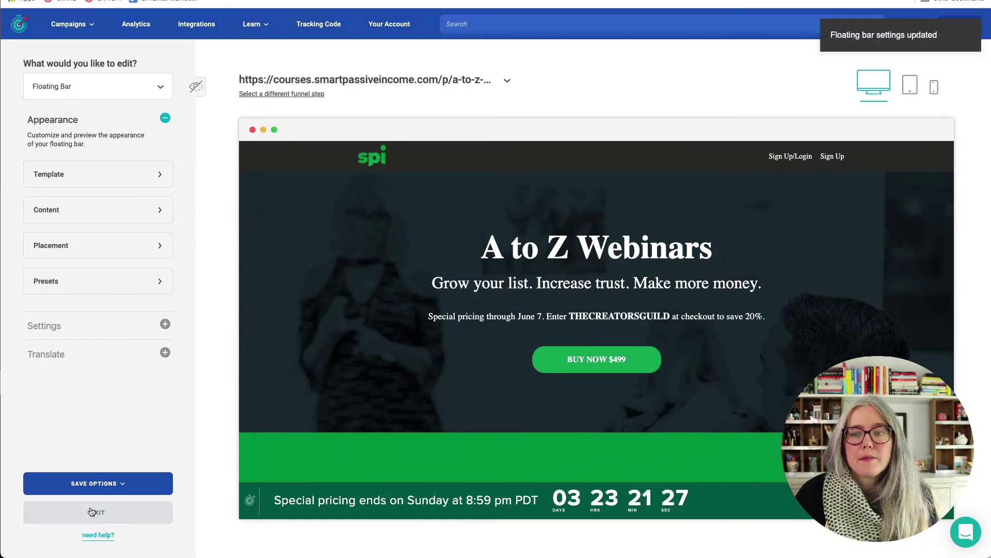
click(93, 513)
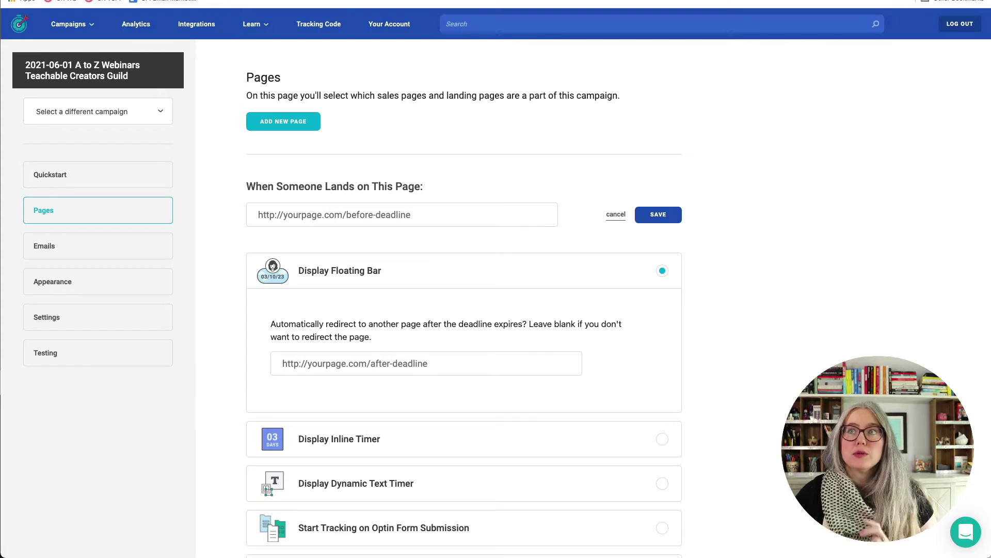
click(376, 210)
text(https://courses.smartpassiveincome.com/p/a-to-z-webinars-affiliate)
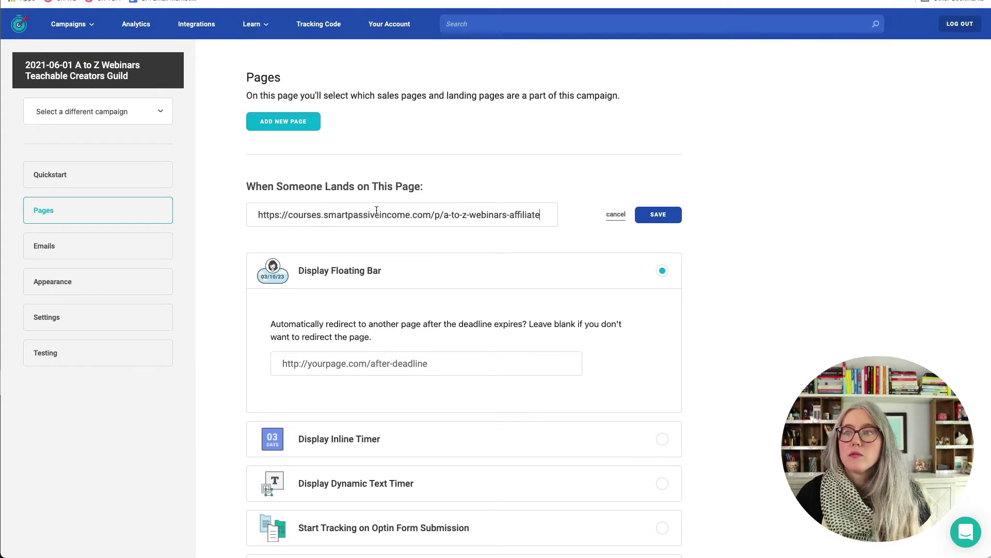
click(674, 215)
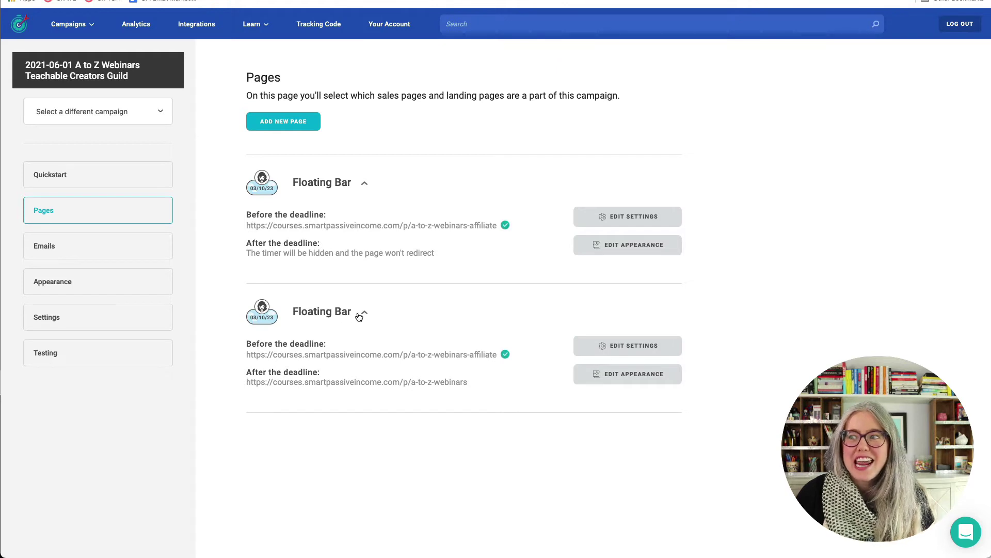
Step: Change the page entry that redirects to a-to-z-webinars after the deadline to an Inline Timer, and review its base template options
click(363, 313)
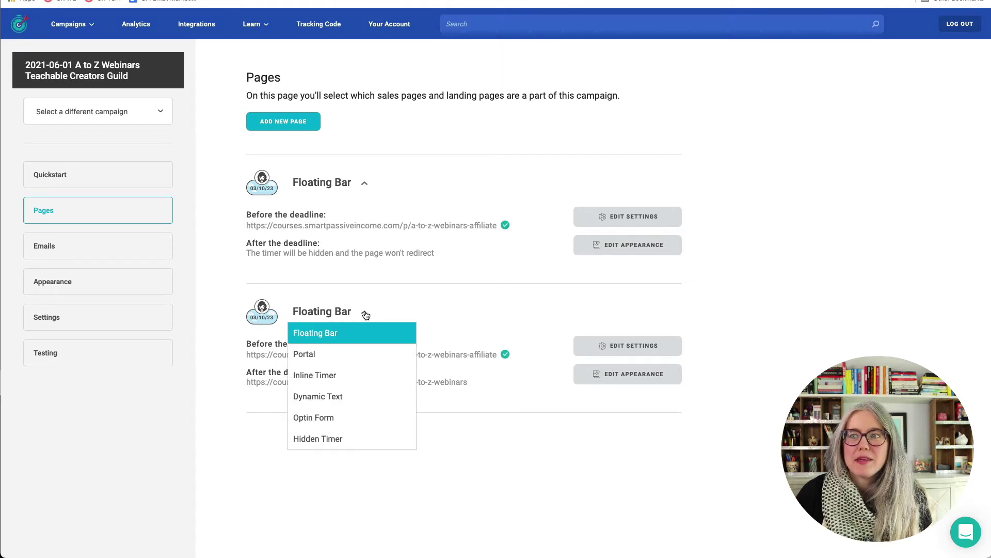
click(328, 375)
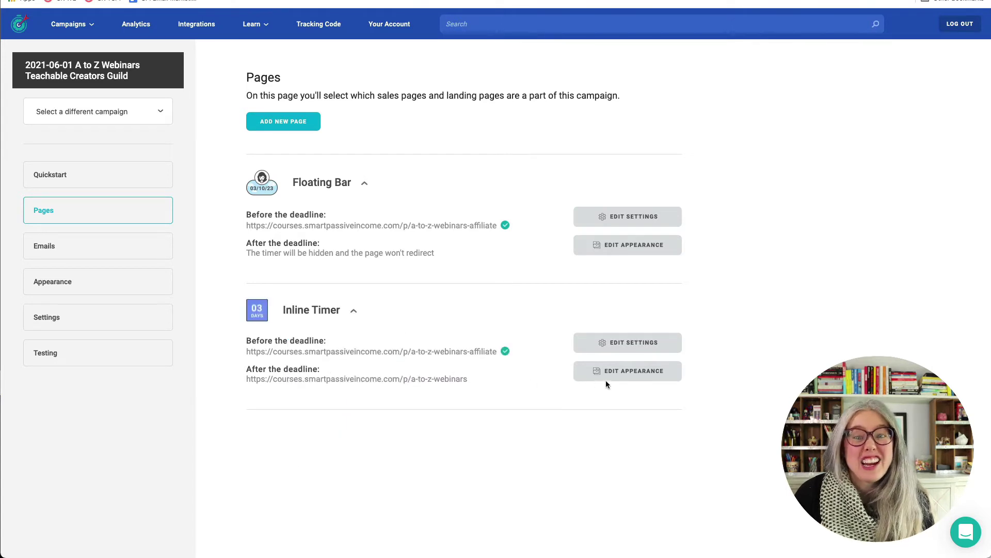
click(636, 379)
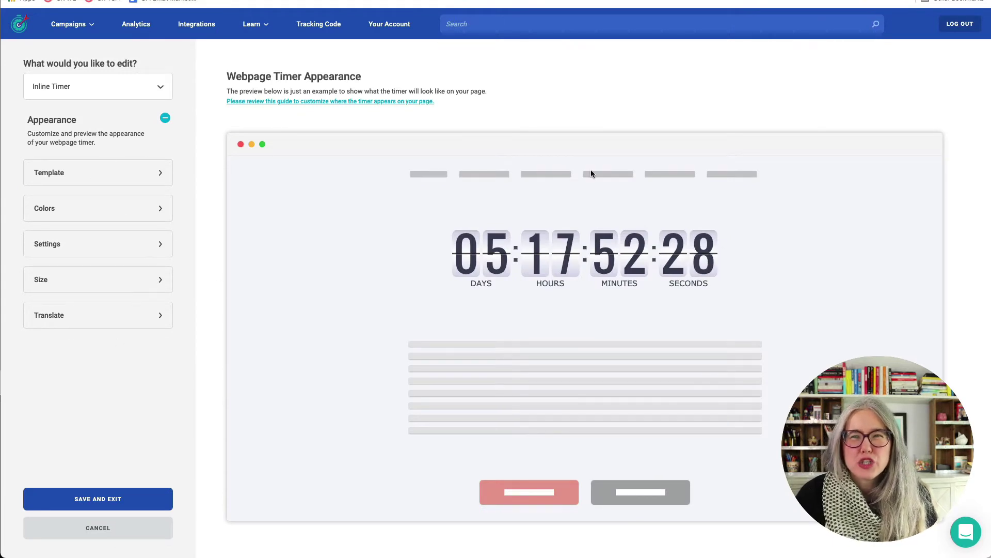
click(135, 175)
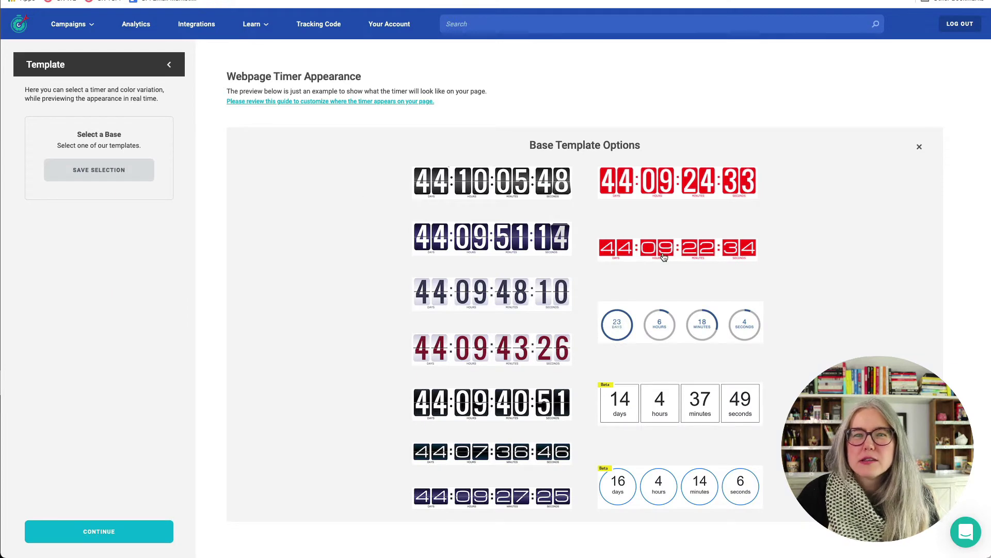
click(161, 531)
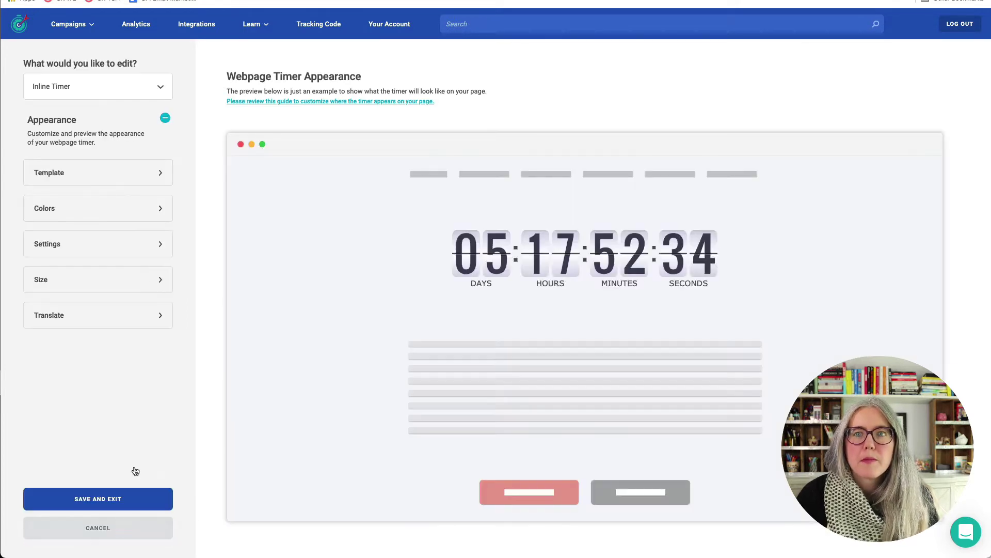
Step: Turn off the inline timer's labels, and try hiding its seconds
click(140, 212)
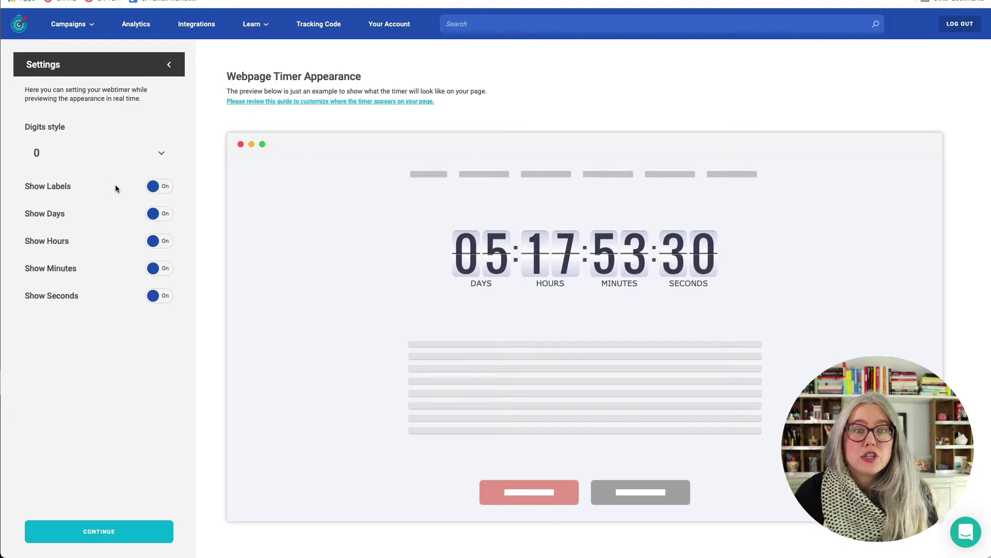
click(158, 187)
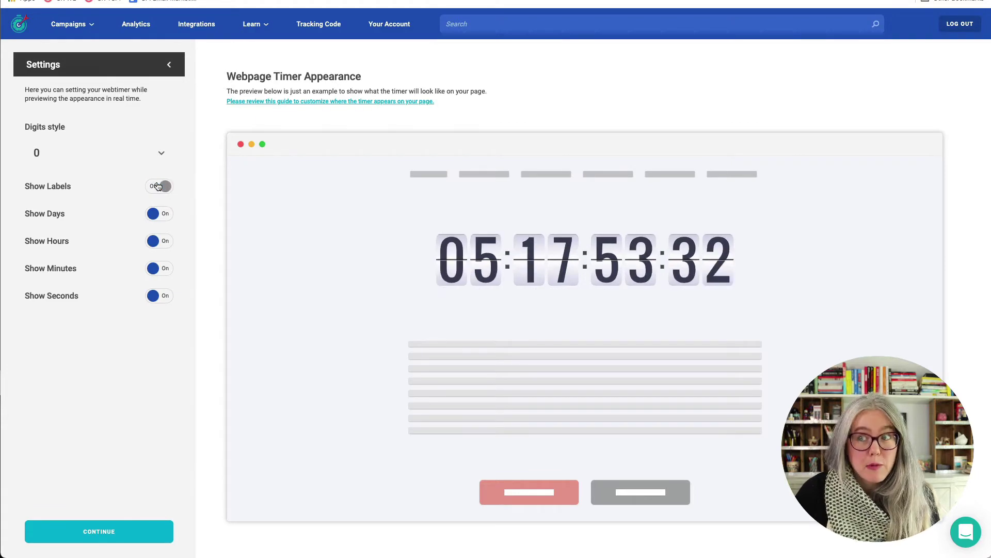
click(154, 297)
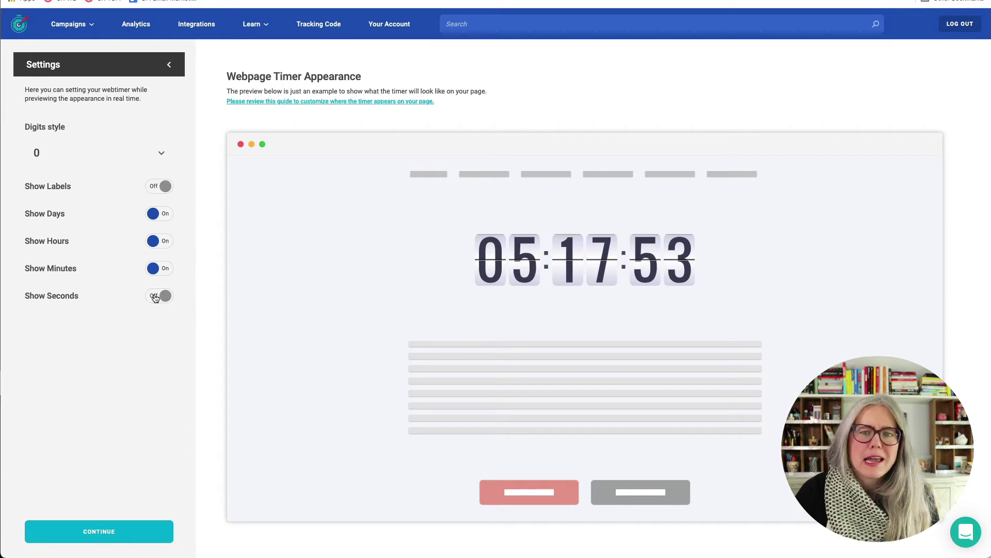
click(155, 297)
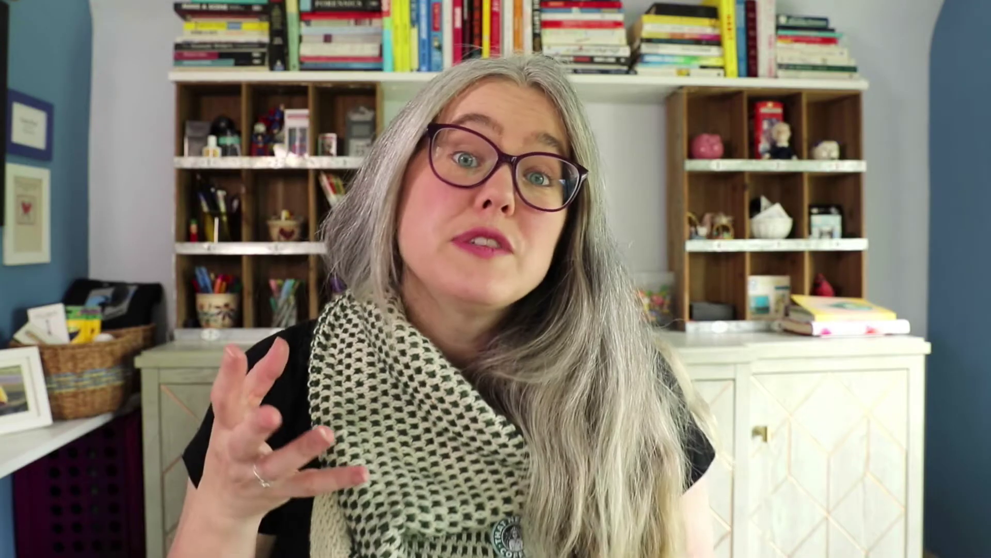